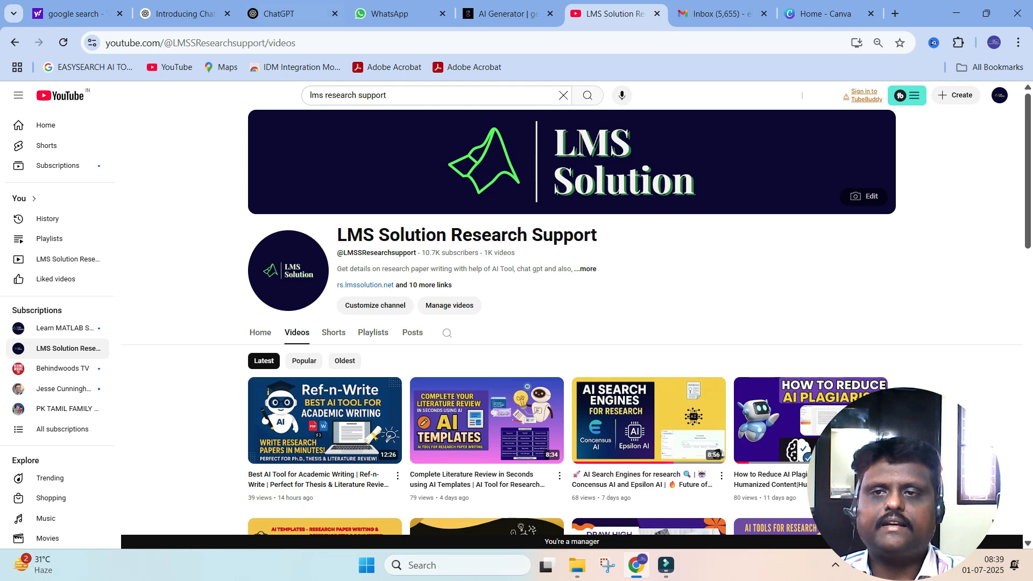
Switch to ChatGPT and submit the prompt "pv array connected to electric vehicle charging station , Generate an image for the above topic"
left_click(277, 13)
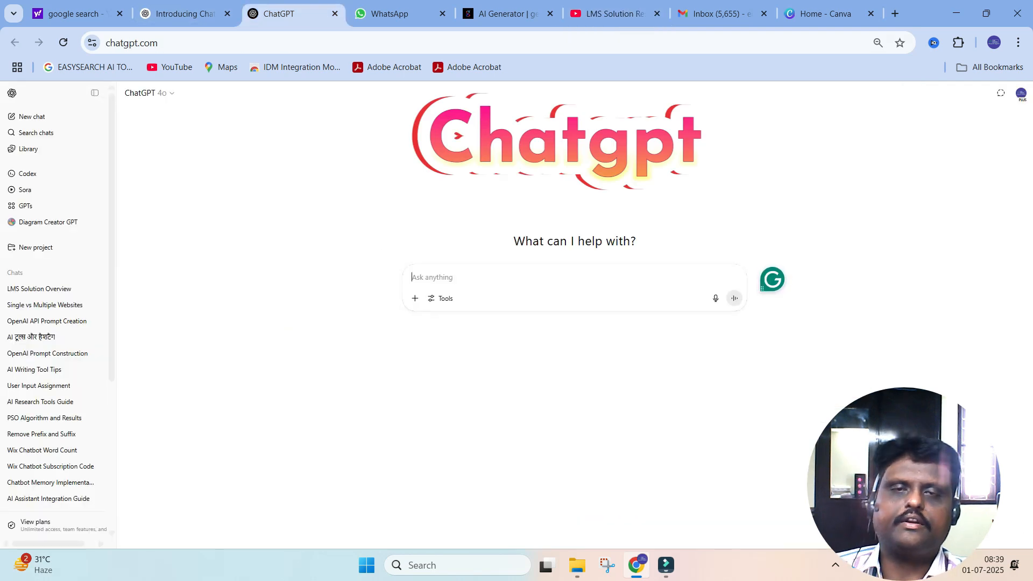
type("pv array")
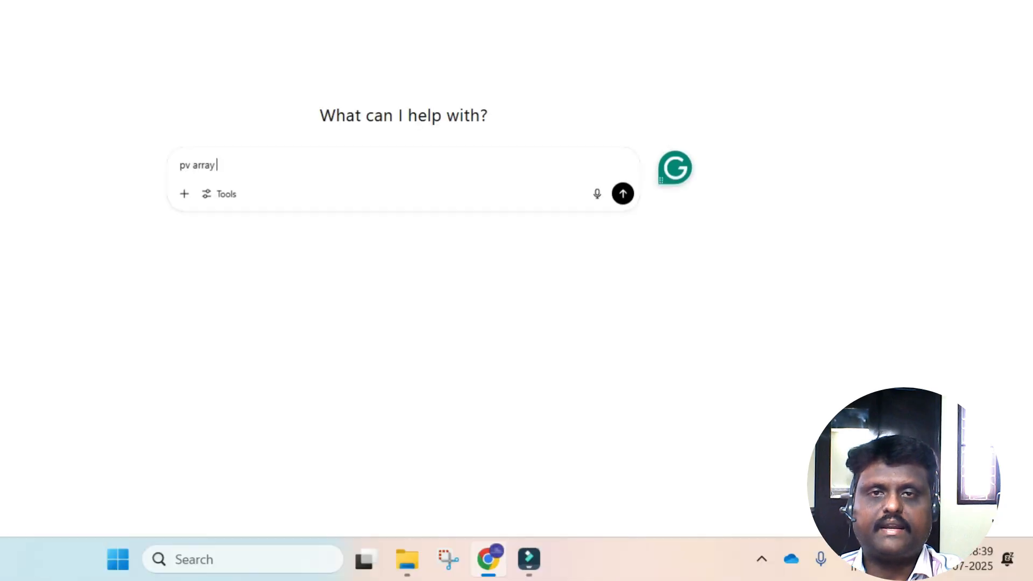
type(" connected to electric bve")
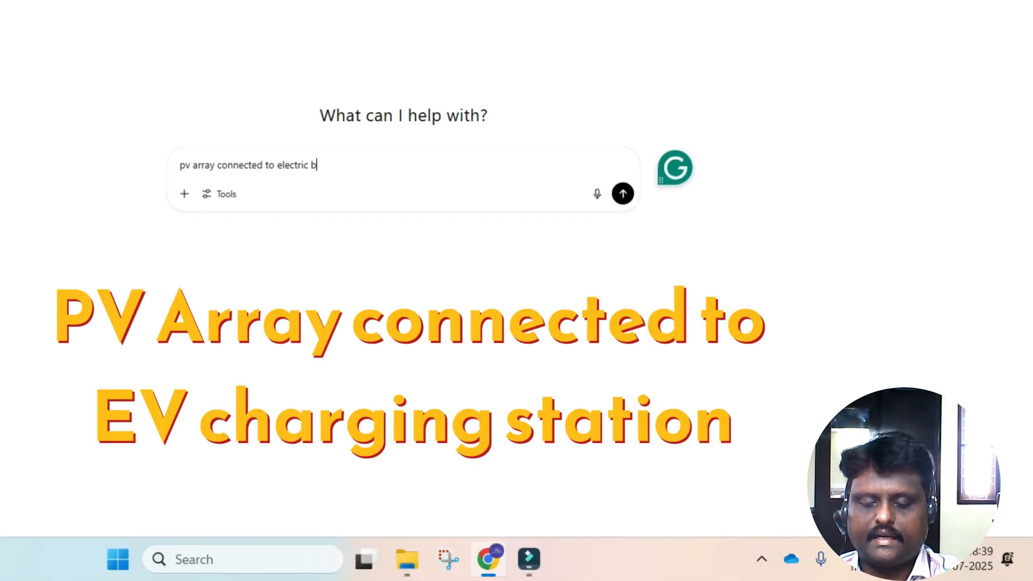
key("BackSpace")
key("BackSpace")
key("BackSpace")
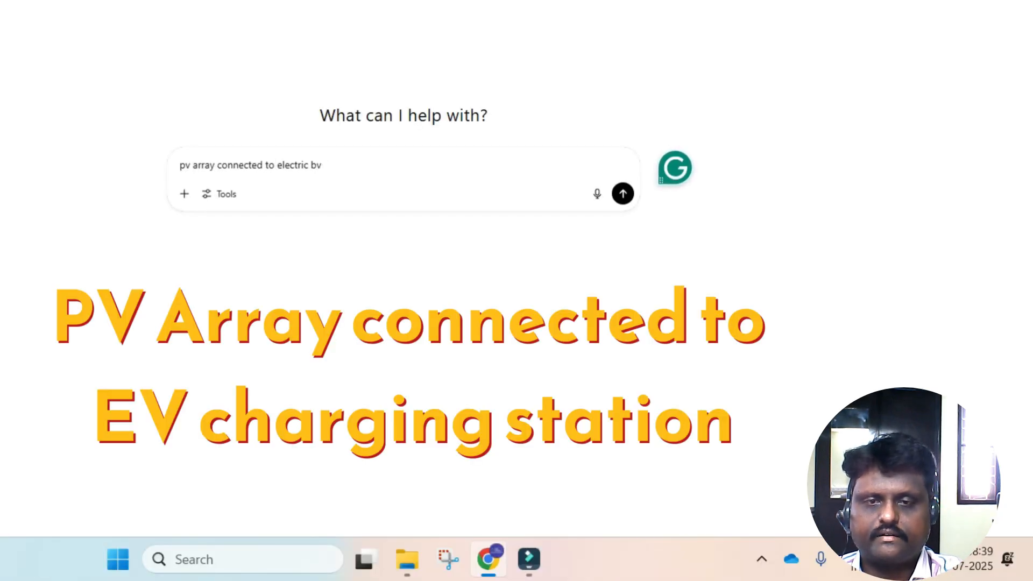
type("vehicle")
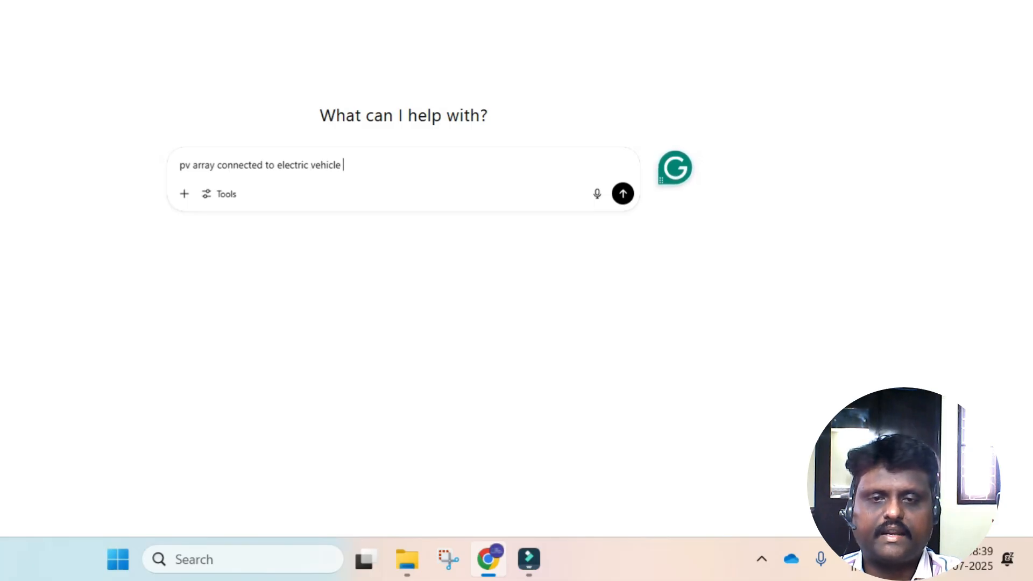
type(" cha")
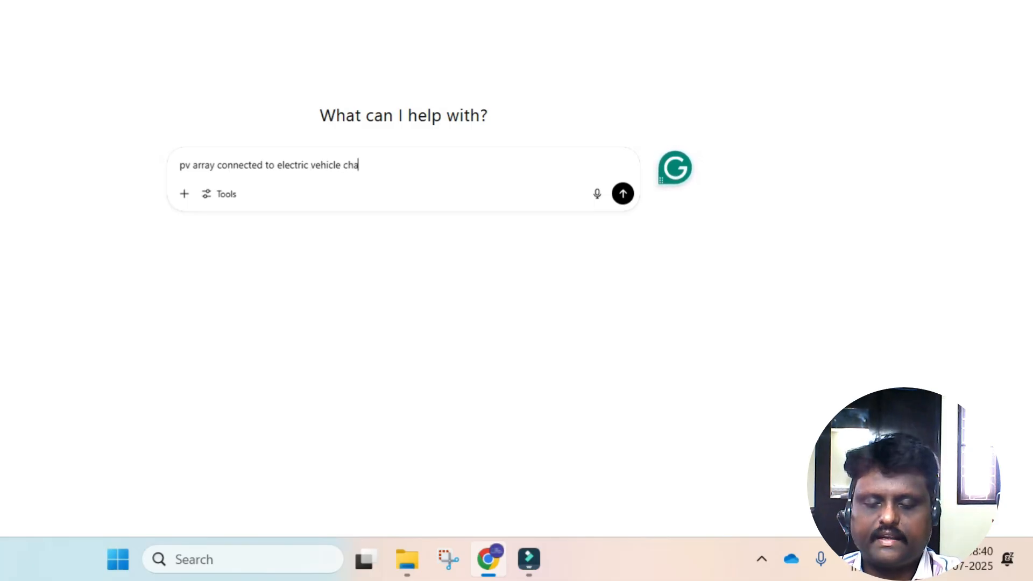
type("rgign station , G")
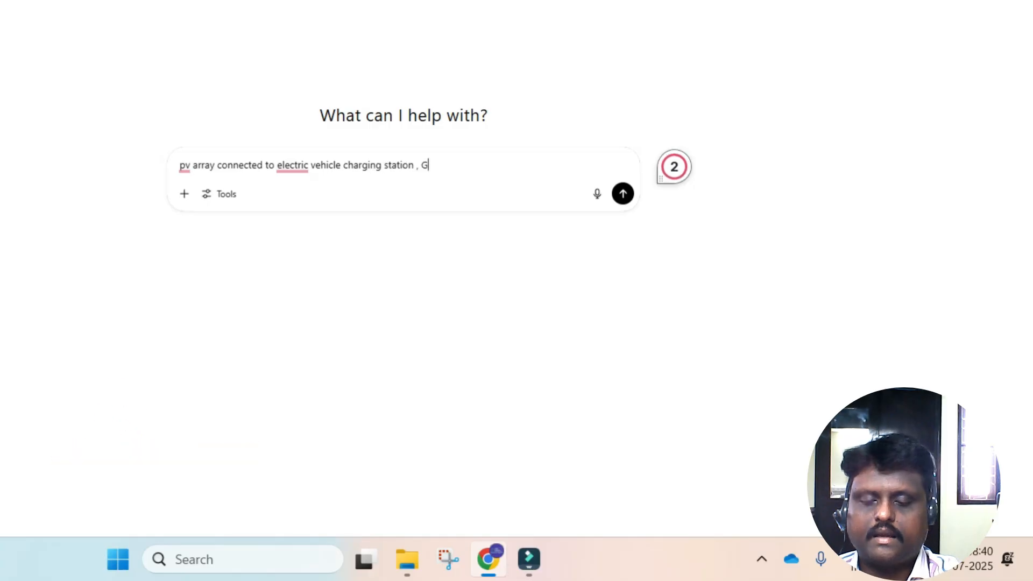
type("ener")
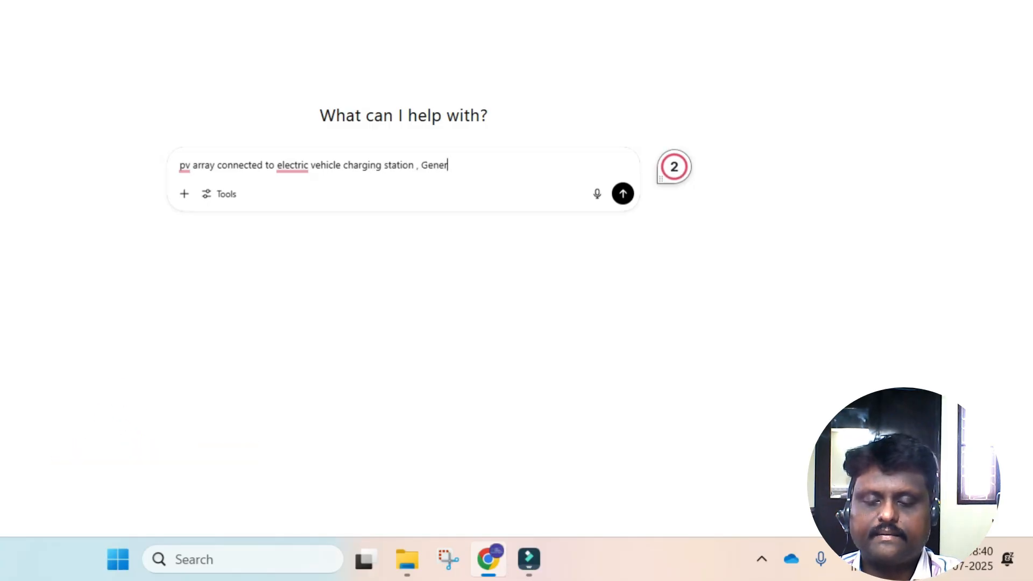
type("ate an image")
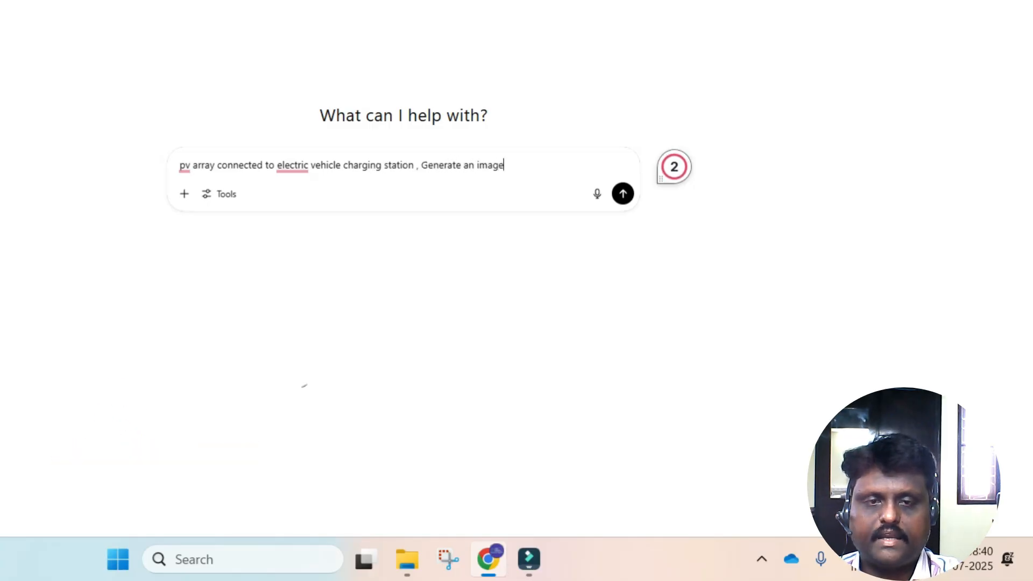
type(" for the above topic")
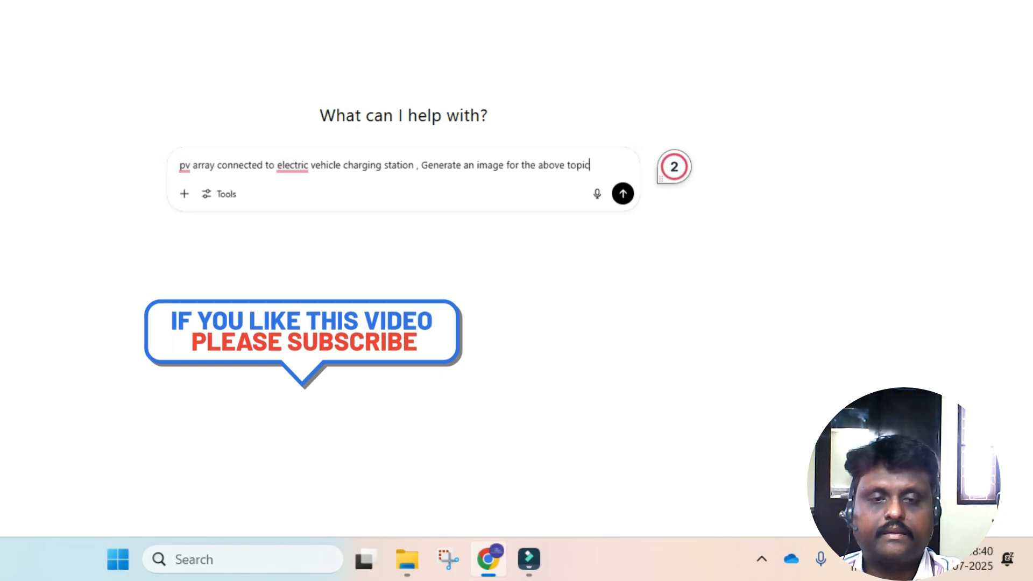
key("Return")
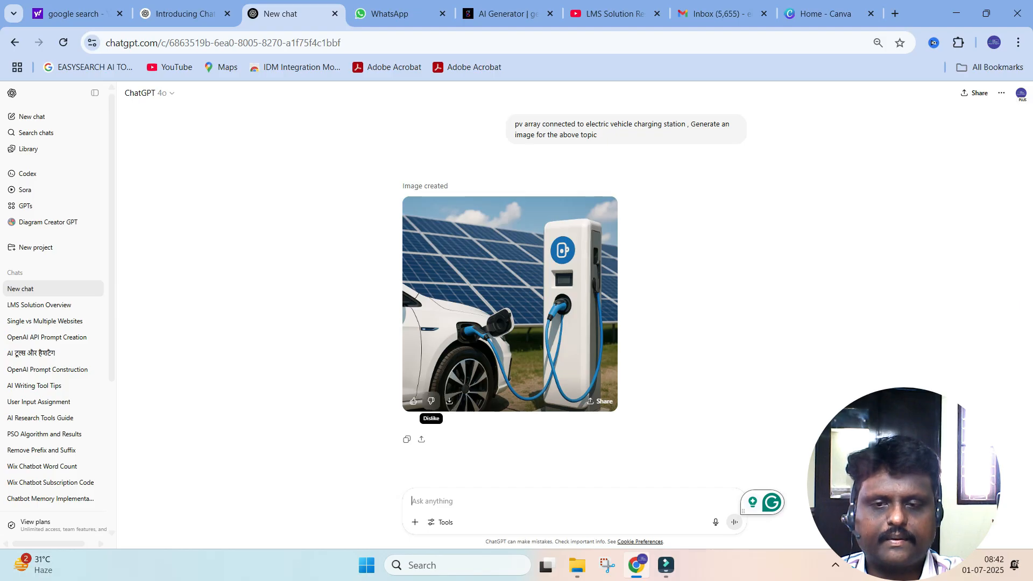
Download the generated charging station image and view the downloaded file full screen, then put the viewer away
left_click(449, 401)
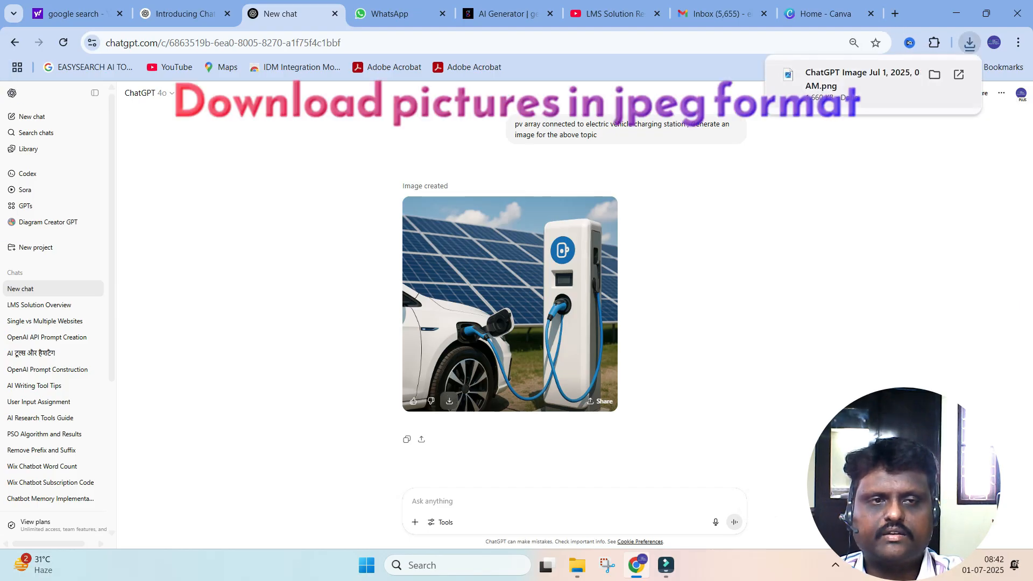
left_click(858, 78)
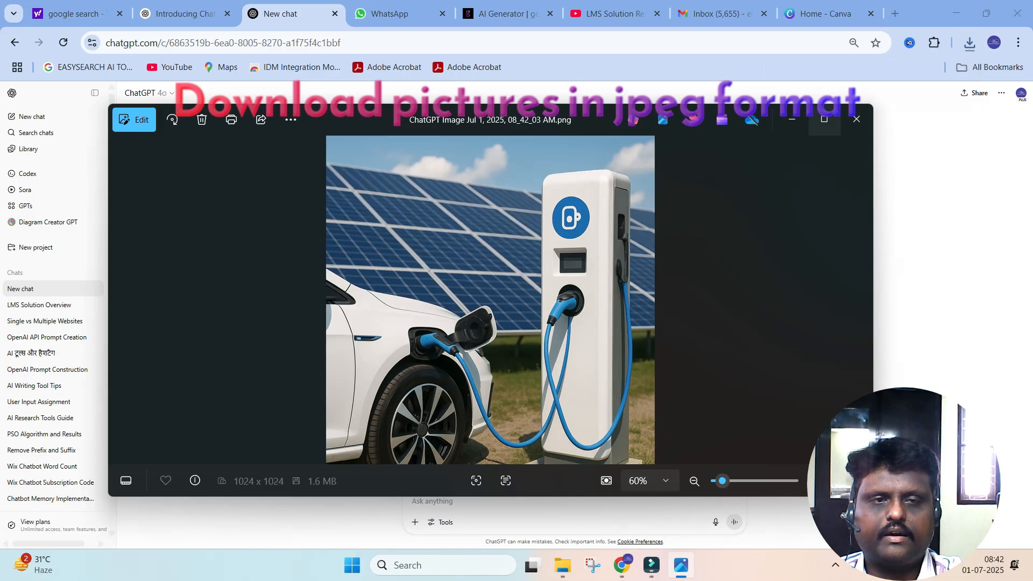
left_click(823, 118)
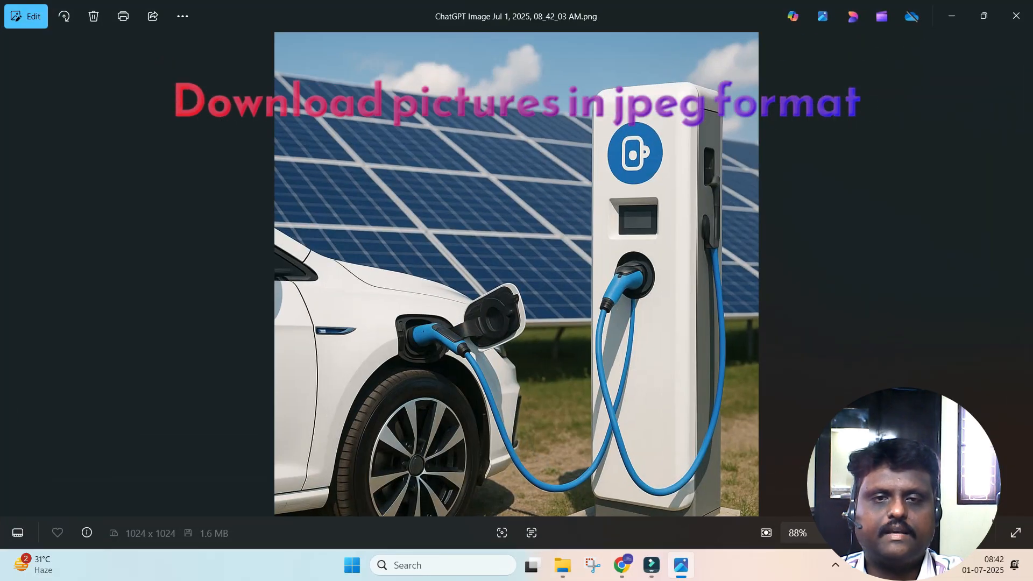
left_click(951, 16)
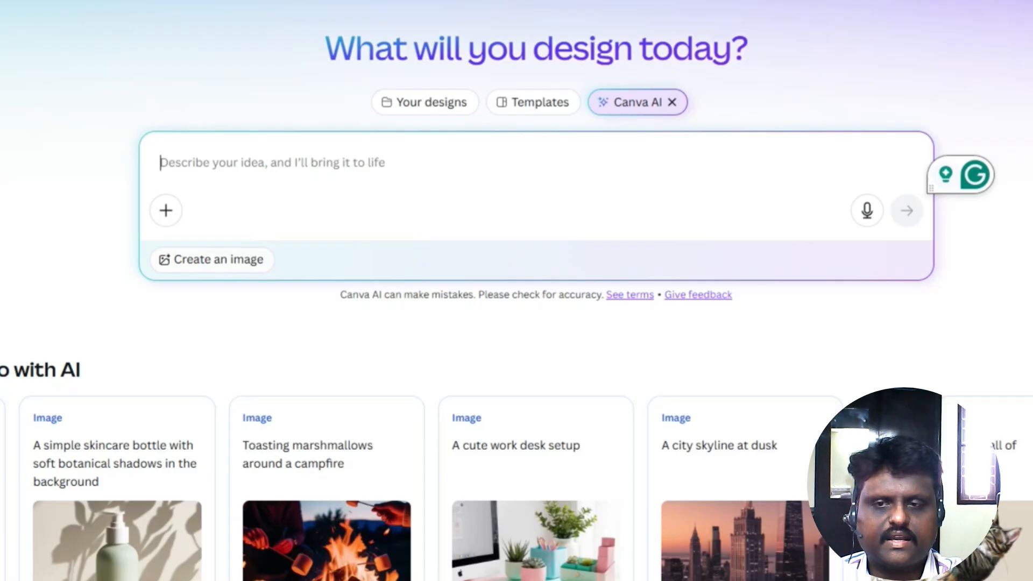
Submit the prompt "pv array connected to electric vehicle charging station" to Canva AI with the image creation mode turned off
left_click(216, 260)
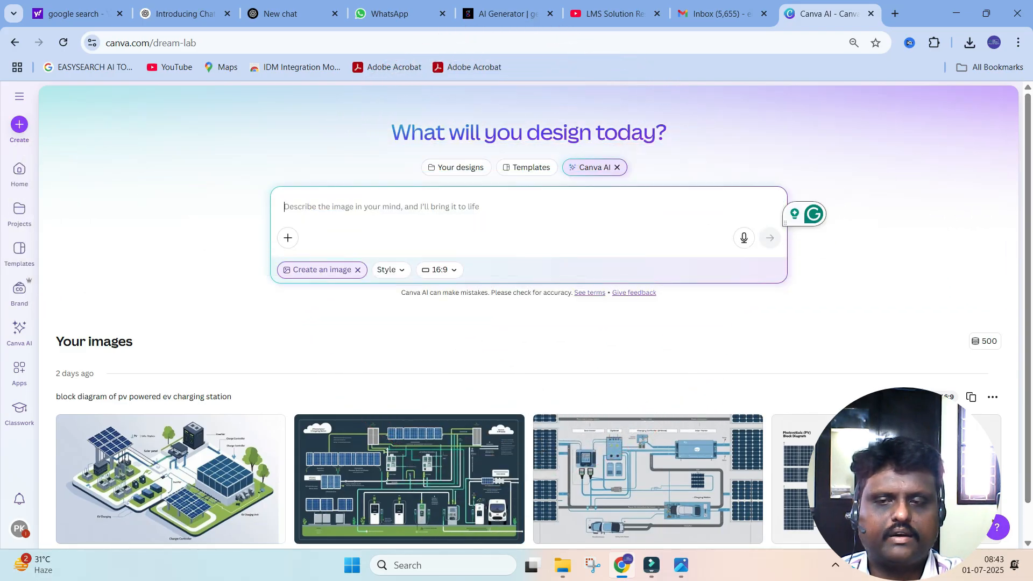
type("pv array connected to electric vehicle charging station")
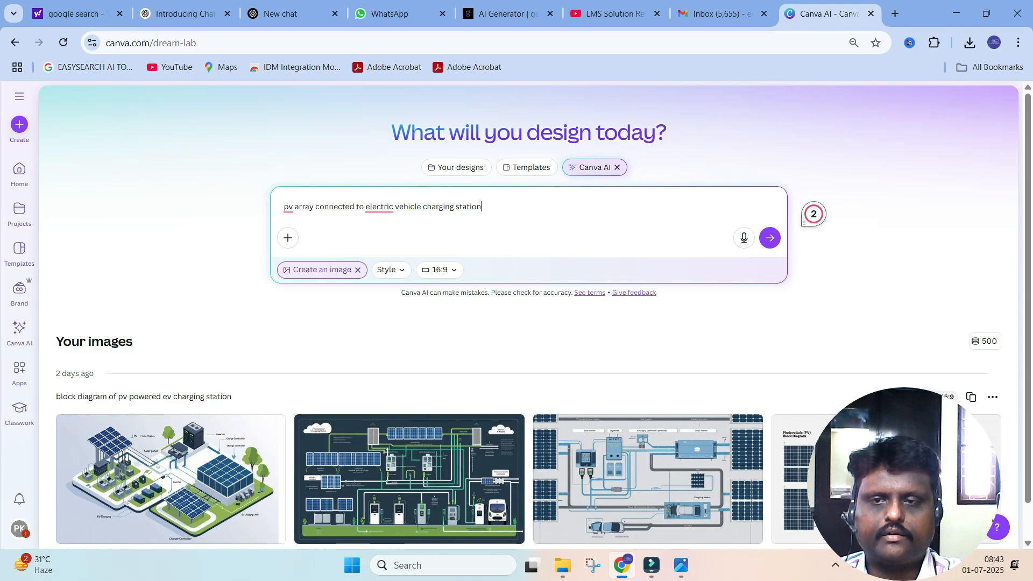
left_click(358, 270)
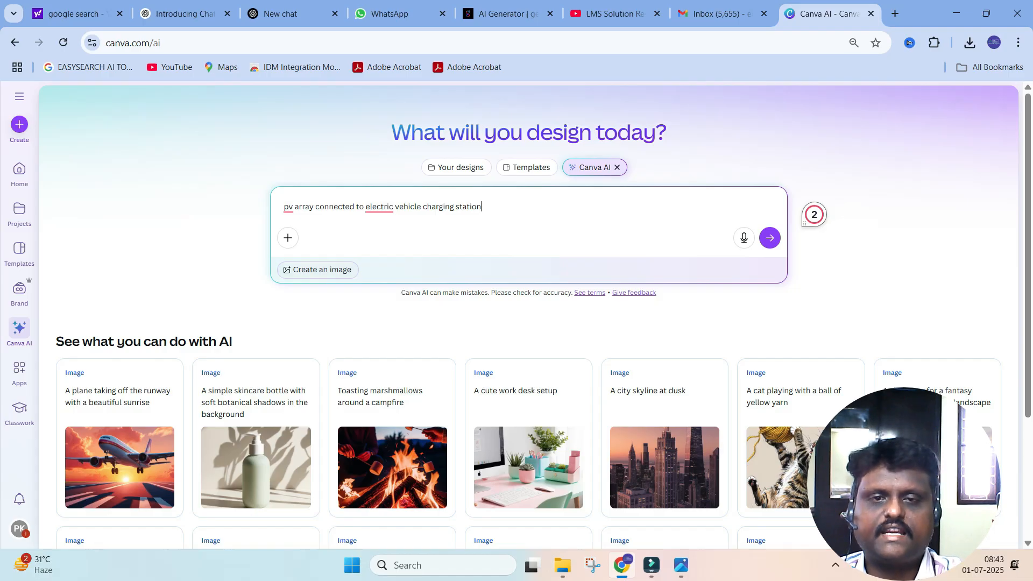
left_click(769, 238)
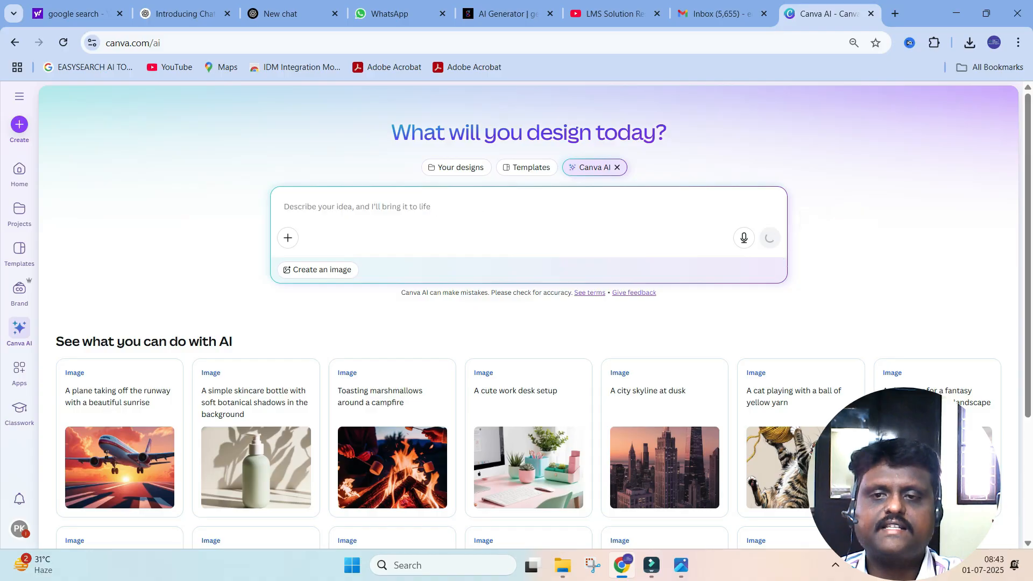
Open the isometric block diagram of the PV powered EV charging station in the Canva editor
mouse_move(171, 441)
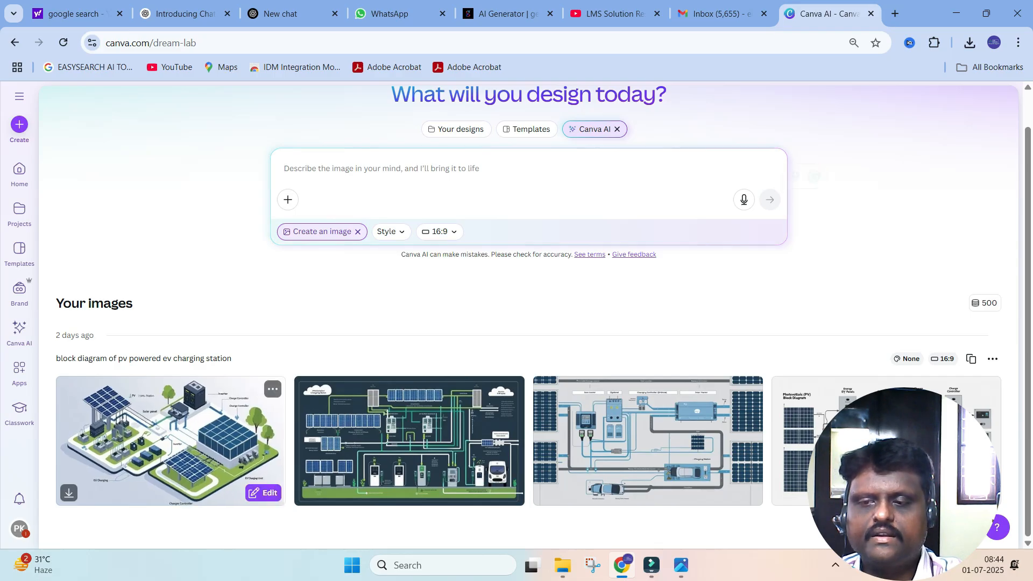
left_click(170, 441)
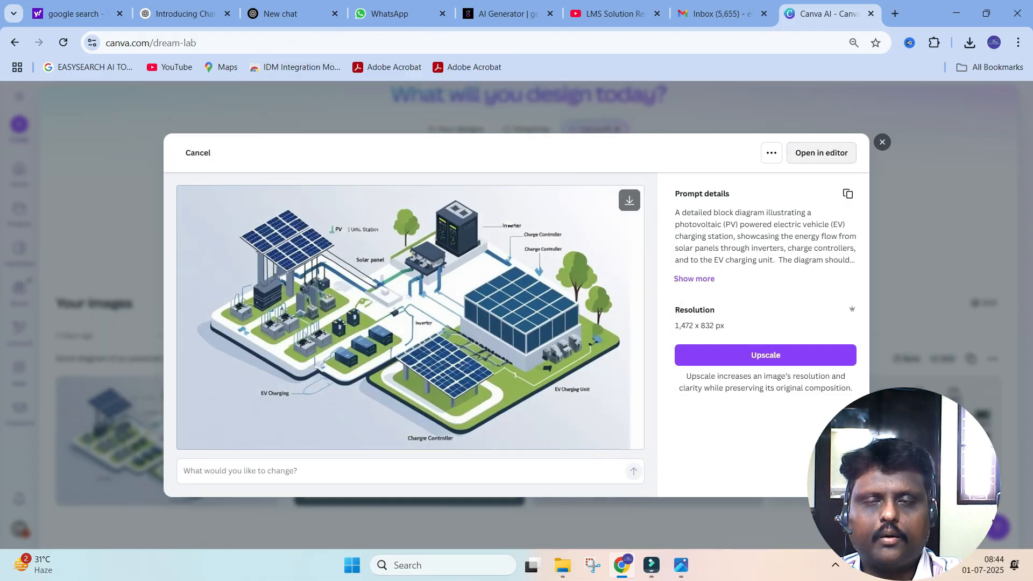
left_click(821, 153)
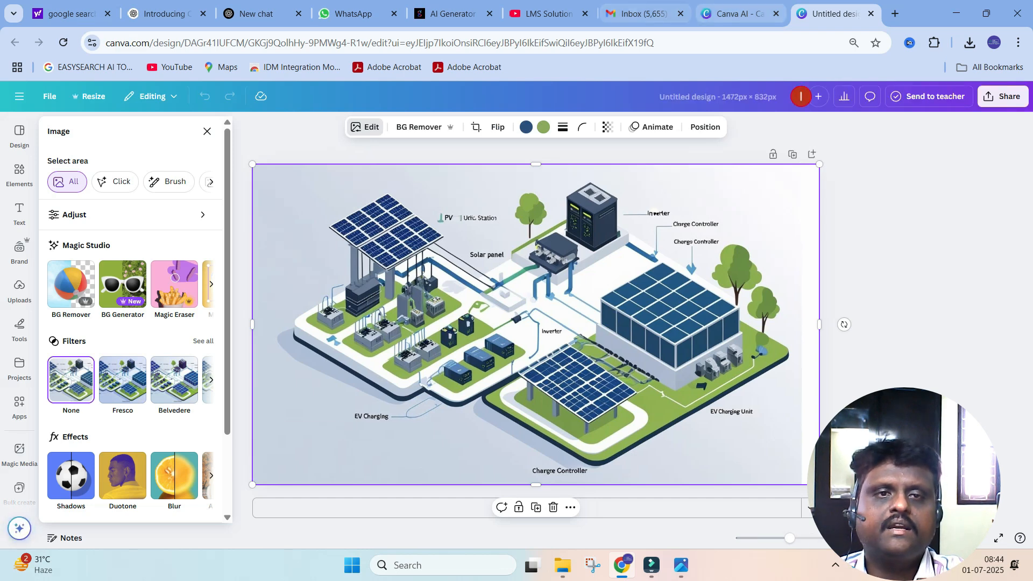
Return to the Canva AI images, preview the dark-background block diagram and close its preview
left_click(739, 14)
left_click(882, 142)
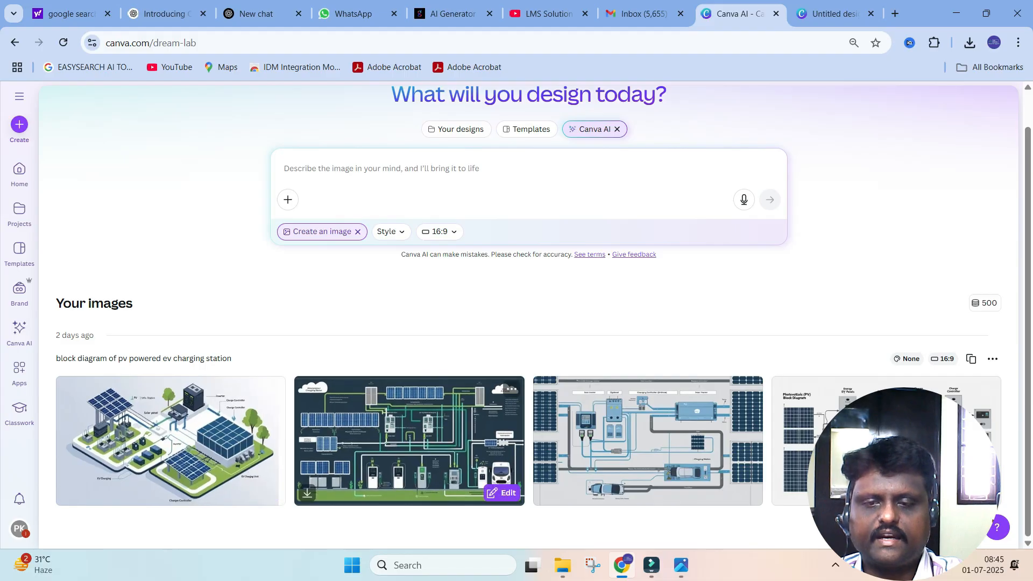
left_click(408, 441)
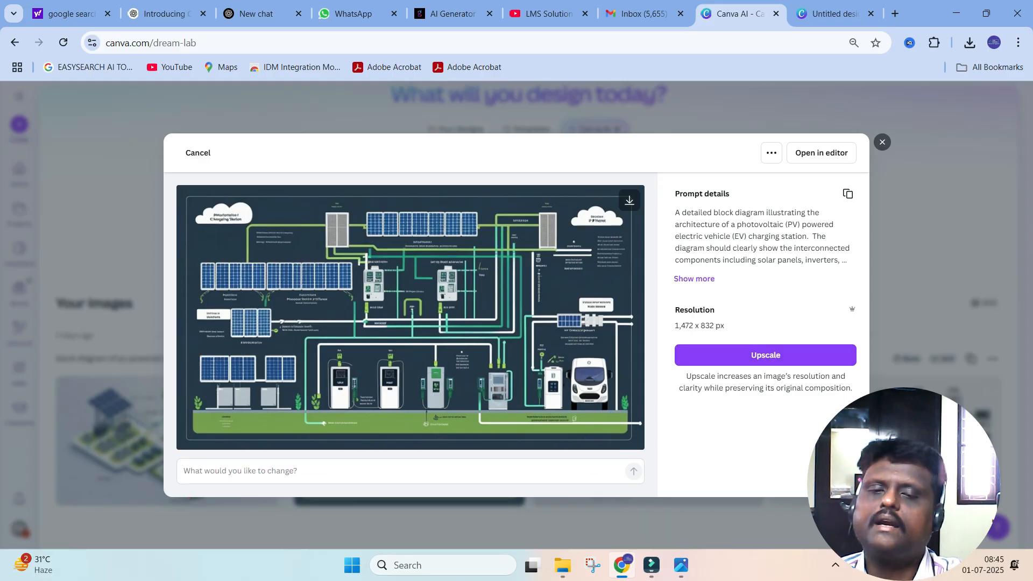
left_click(882, 142)
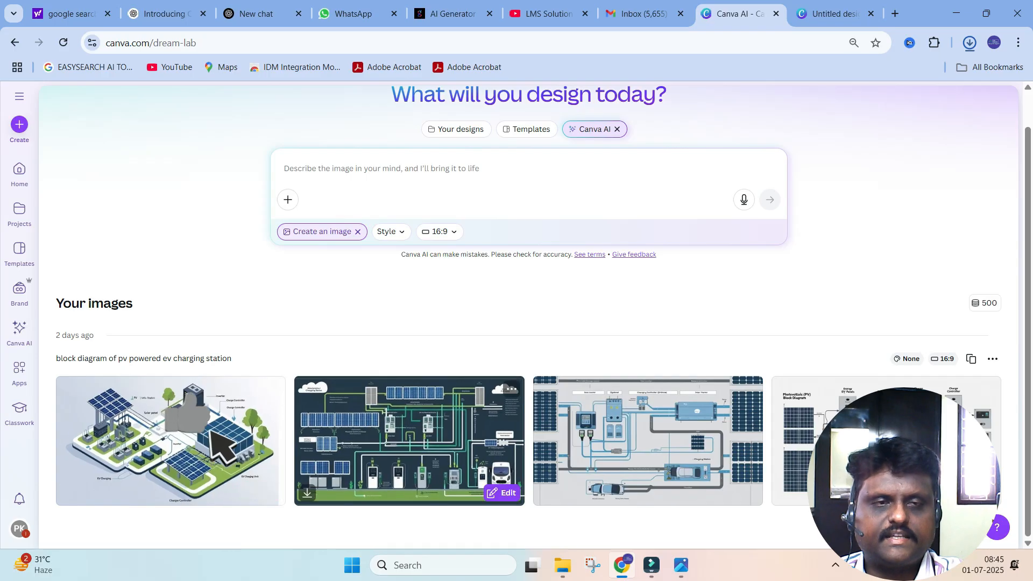
View the downloaded isometric diagram "block diagram of pv powered ev charging station.jpg" and put the viewer away
left_click(862, 79)
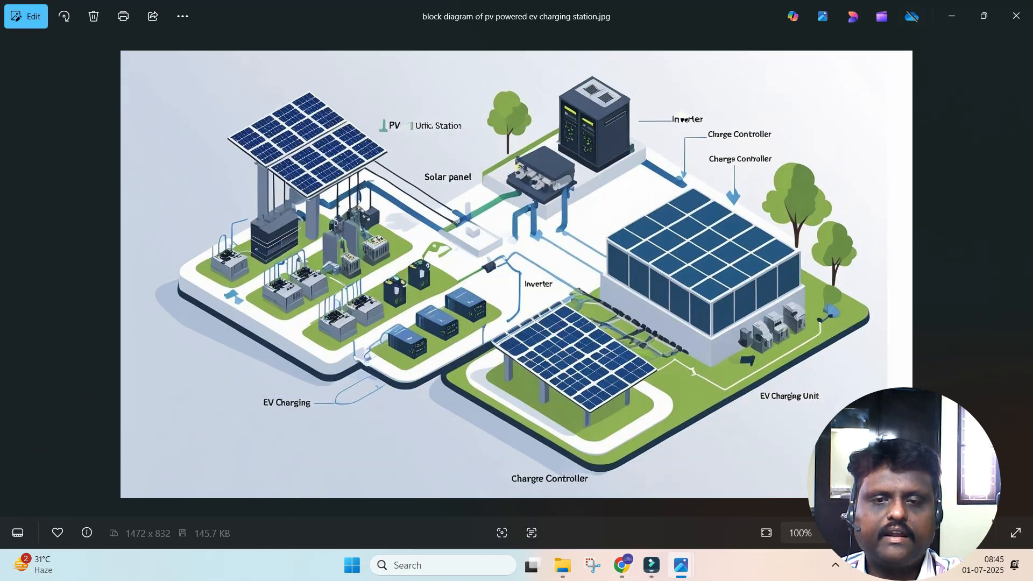
left_click(952, 16)
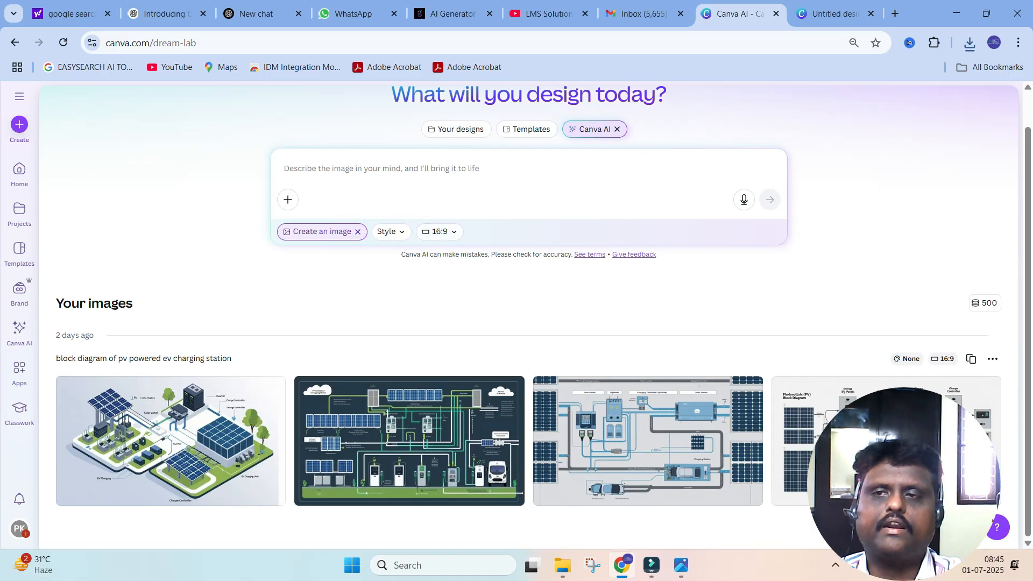
Switch to the AI Generator site, open the solar charging station image with the white car and show its download formats
key("ctrl+5")
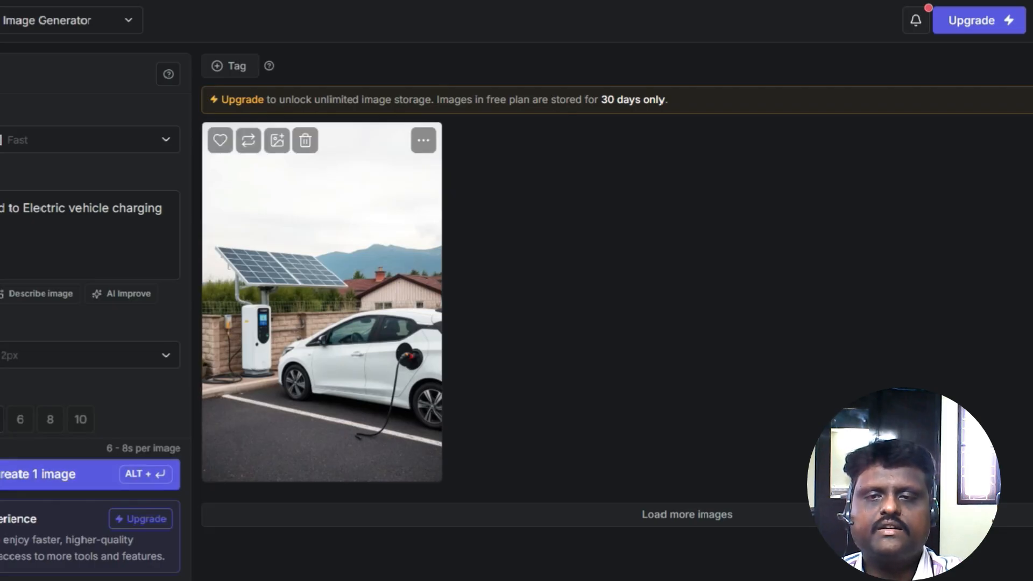
left_click(321, 301)
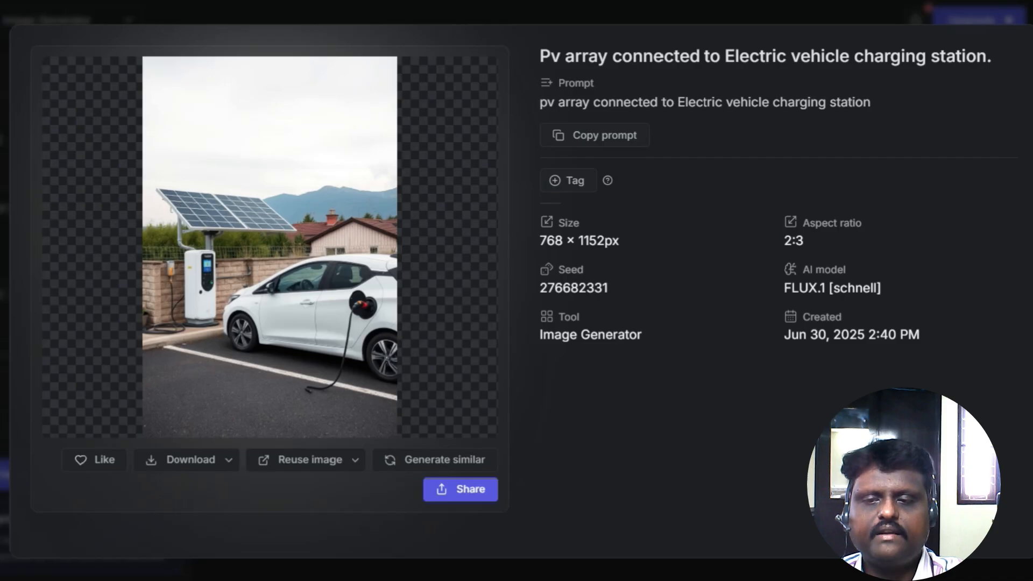
left_click(190, 459)
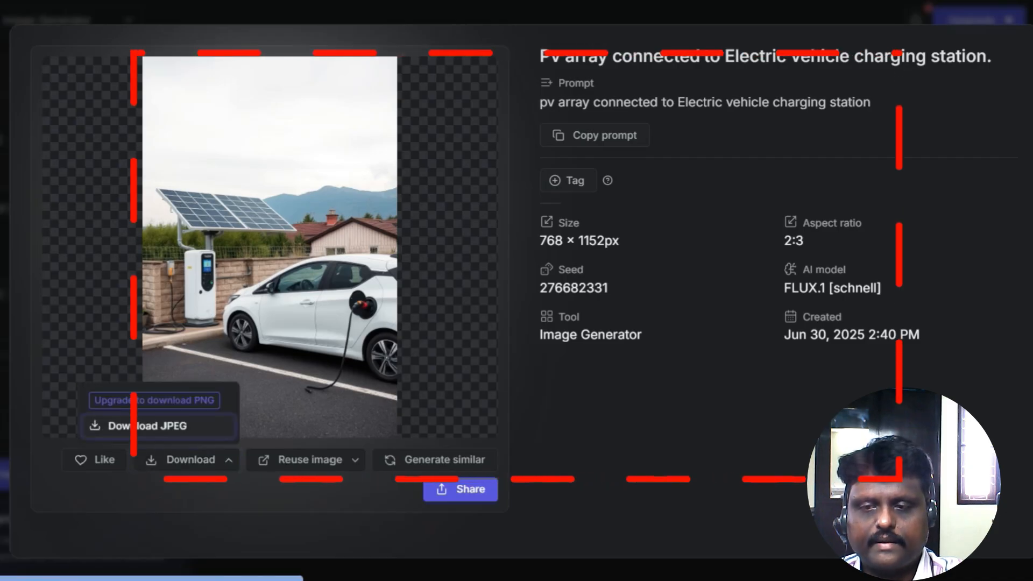